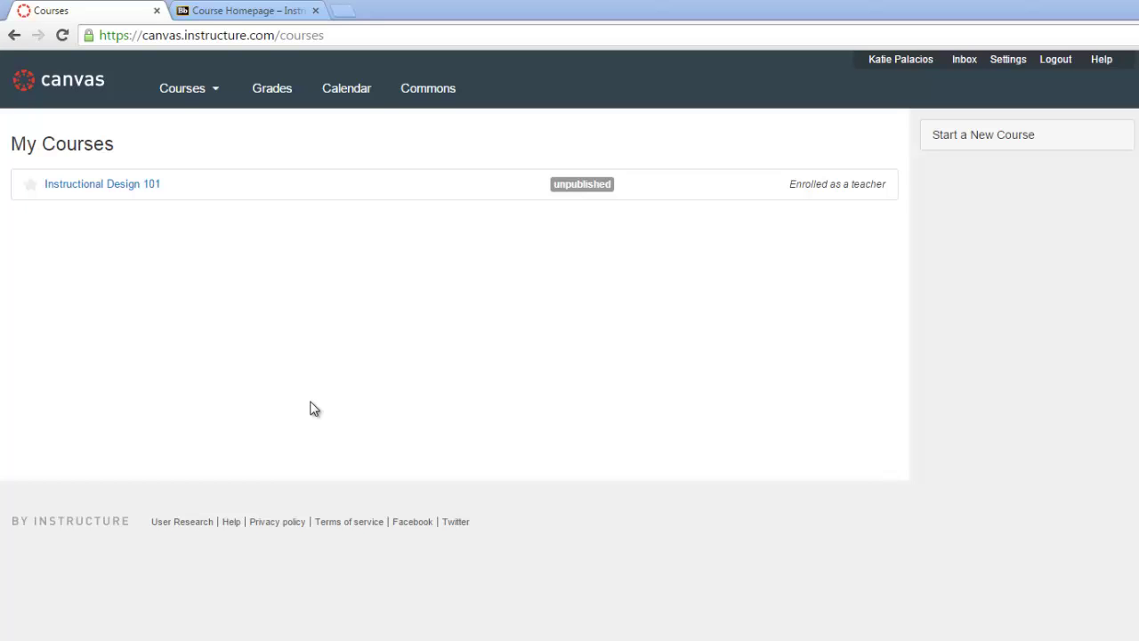
Open Export/Archive Course for Instructional Design 101A under Packages and Utilities.
click(267, 11)
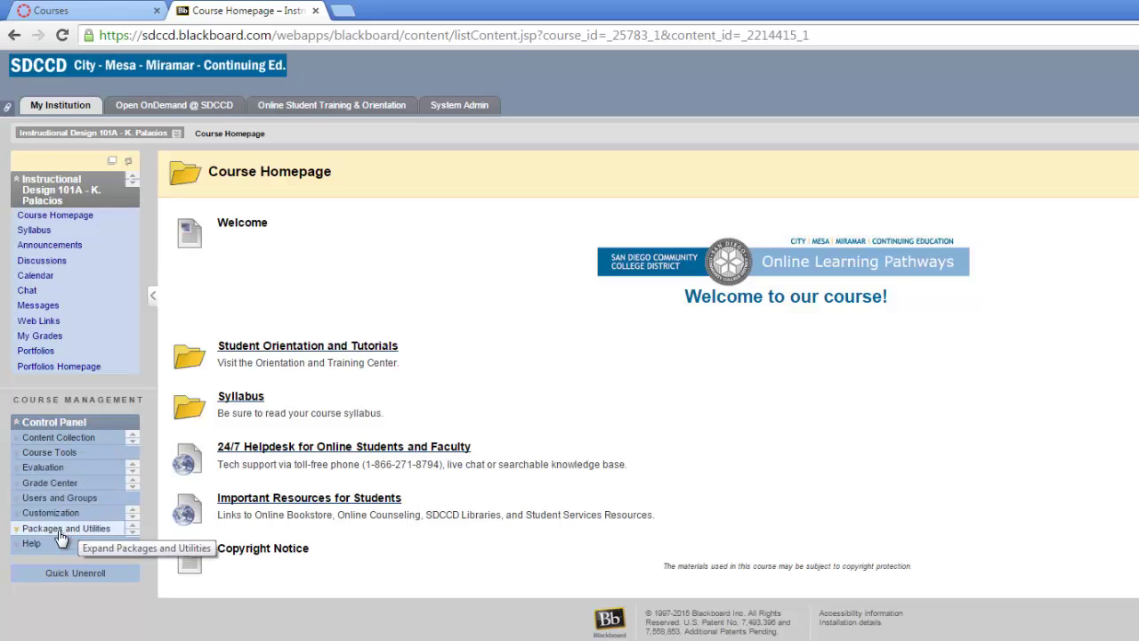
click(85, 537)
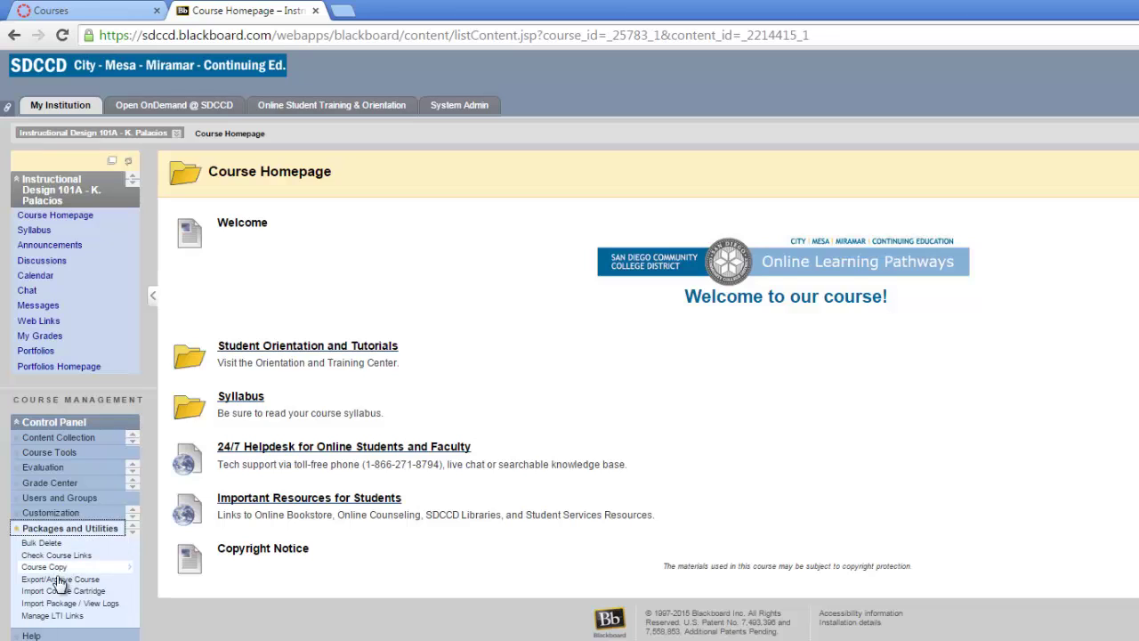
click(62, 581)
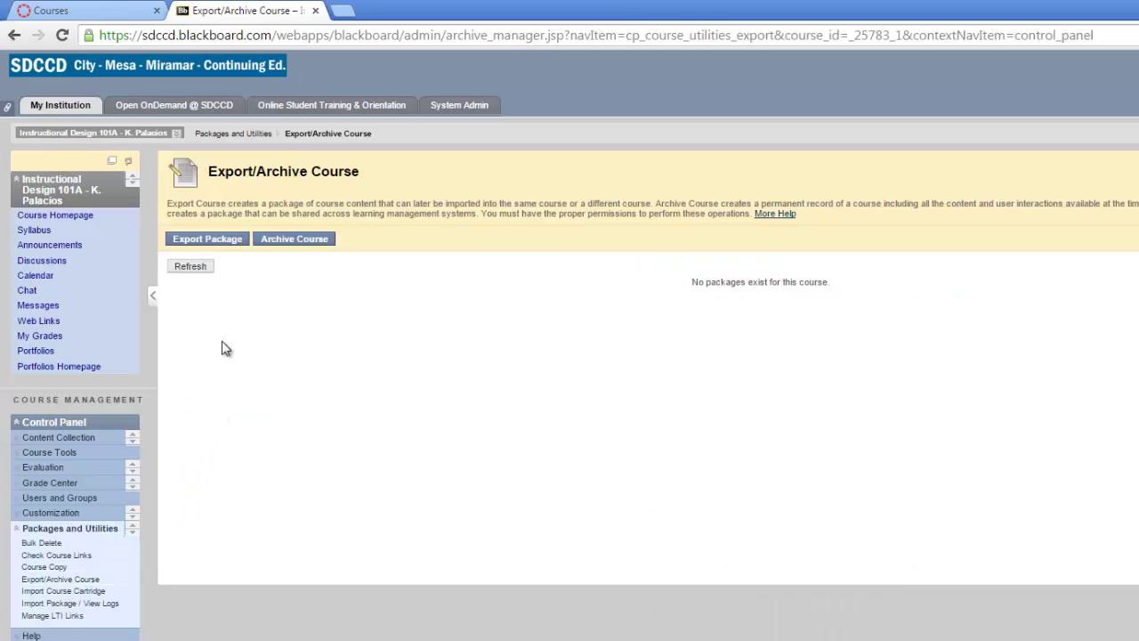
Submit an export package with all course materials, copying files outside the default directory.
click(214, 246)
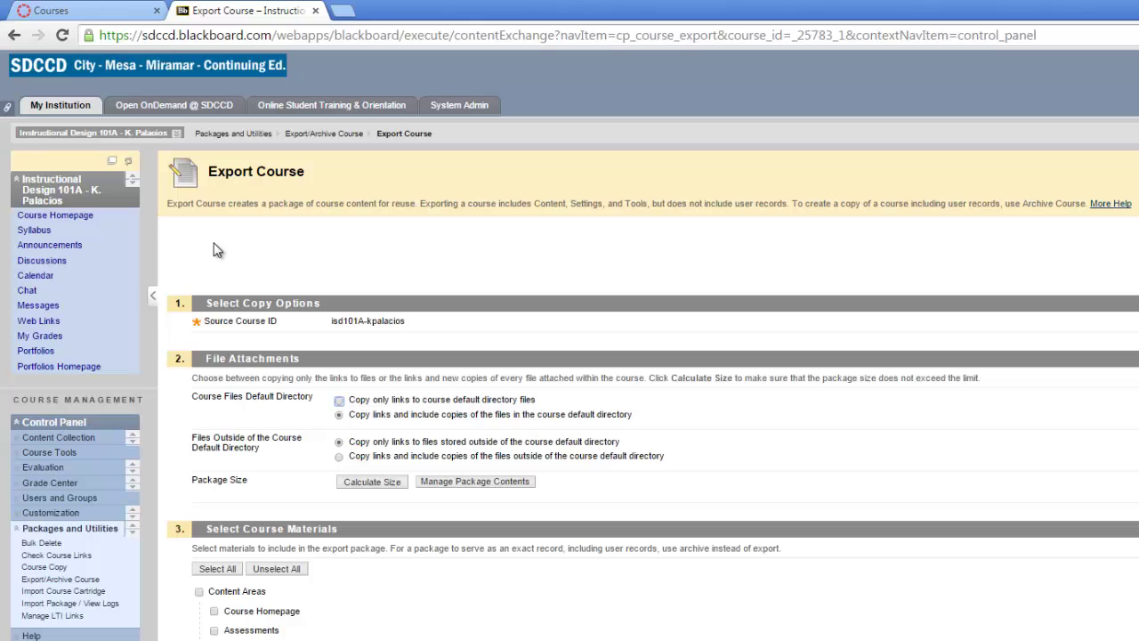
click(339, 457)
click(217, 569)
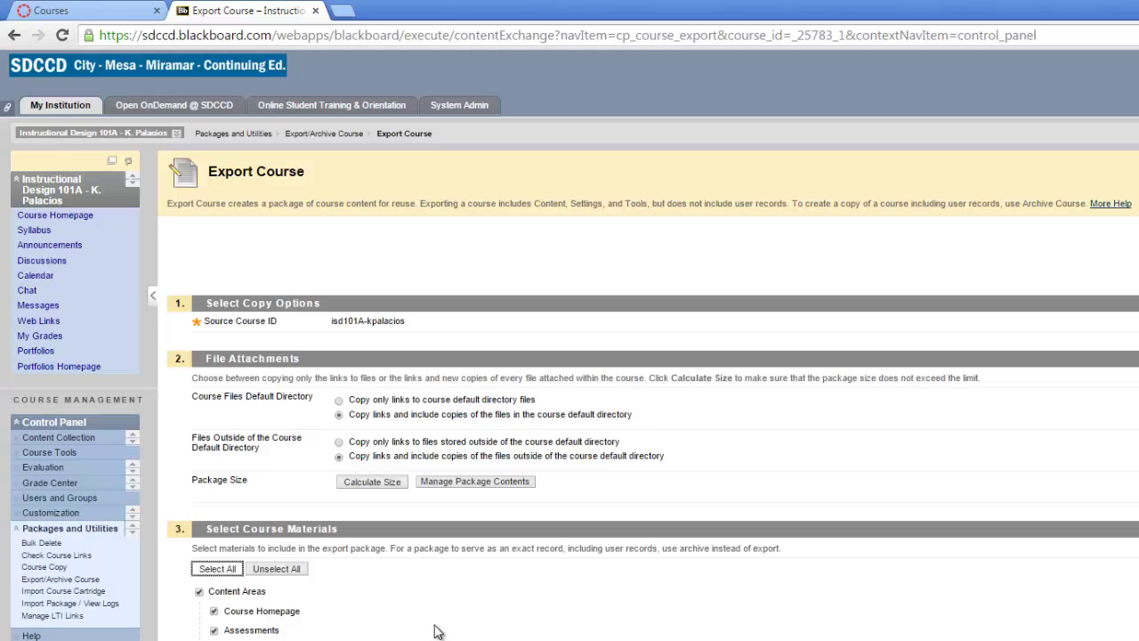
scroll(437, 632, down, 5)
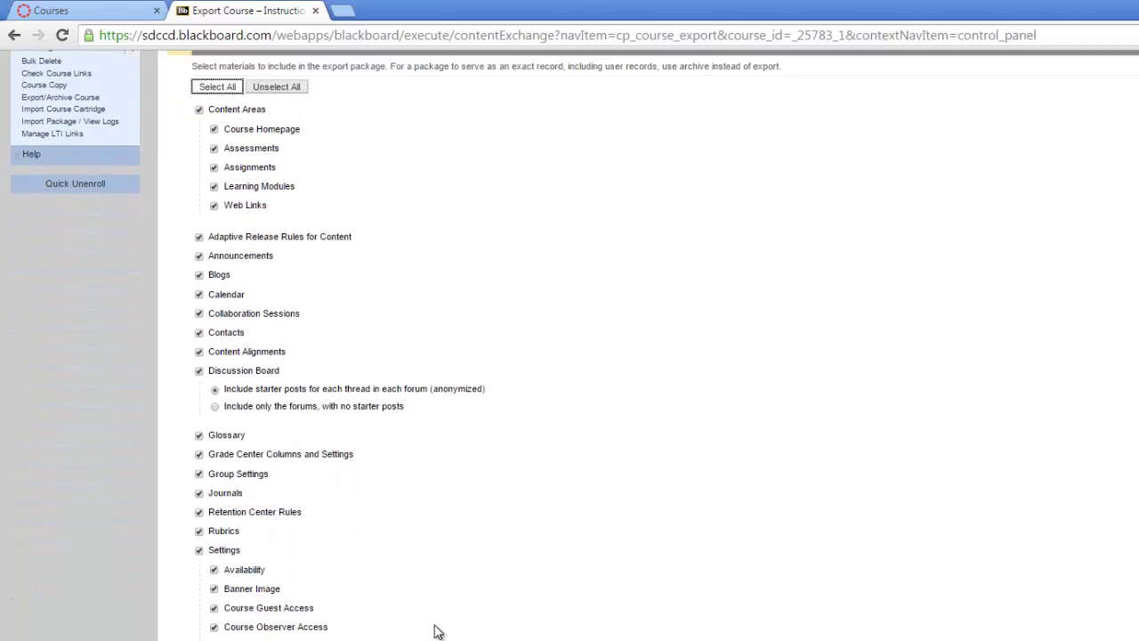
scroll(437, 632, down, 1)
scroll(437, 632, up, 6)
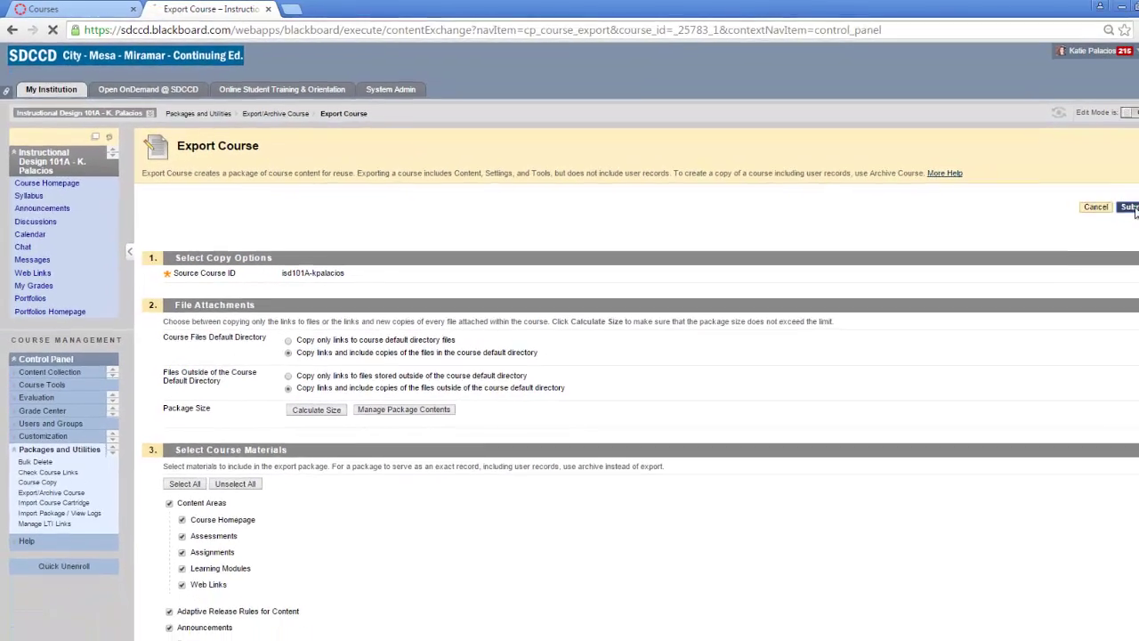
click(1113, 204)
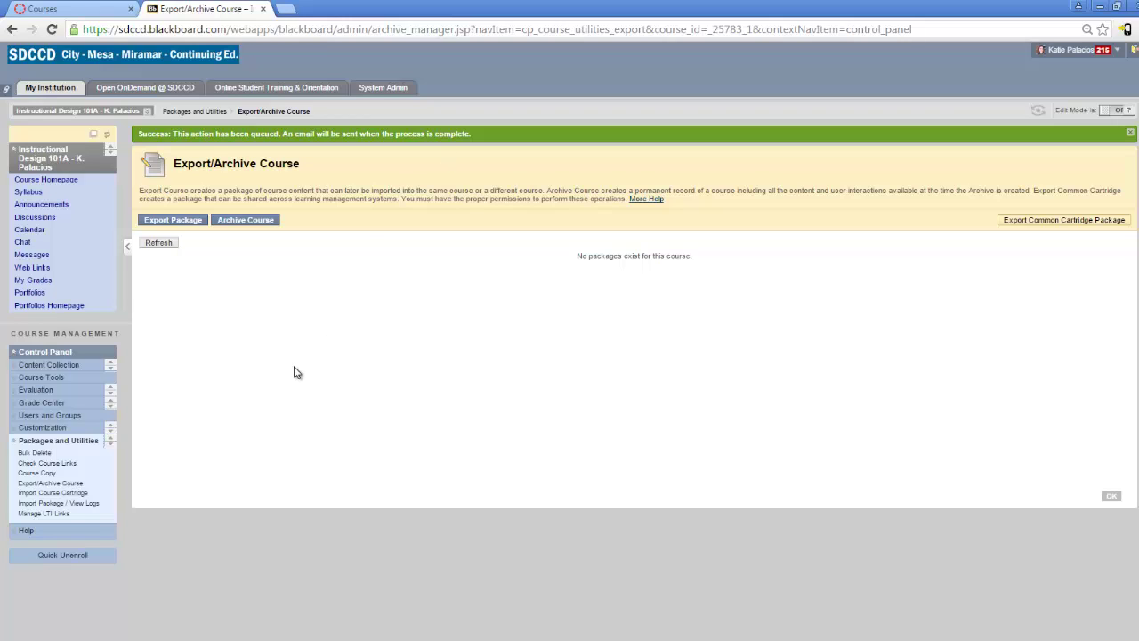
Refresh the package list until the .zip export dated 10/8/15 11:46 AM appears.
click(161, 243)
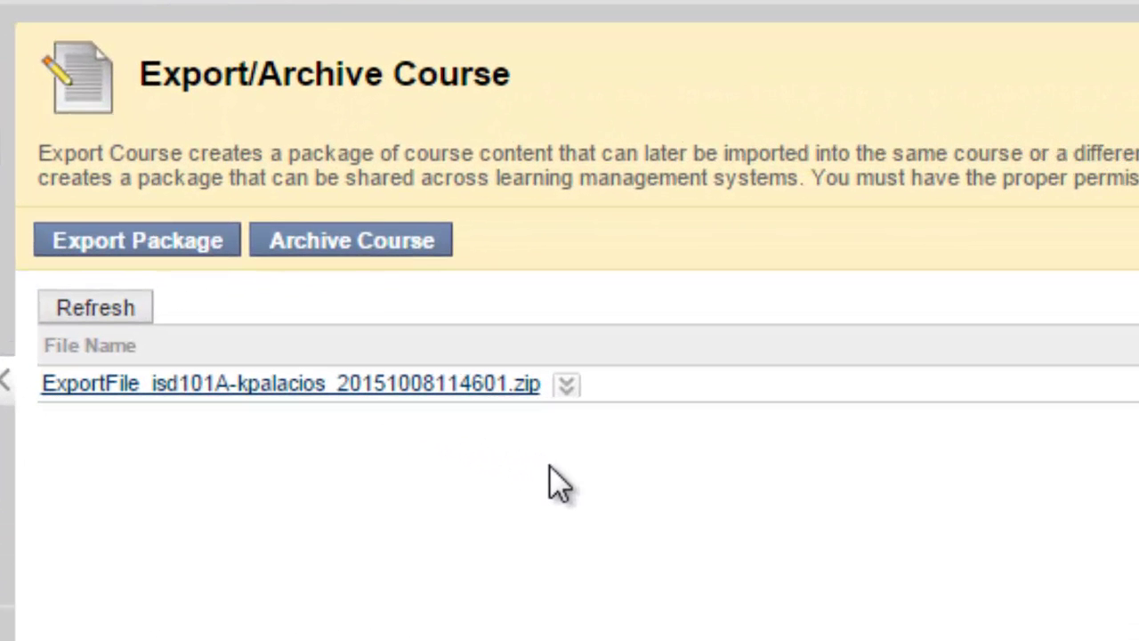
Download the course export .zip using its Open action.
click(567, 385)
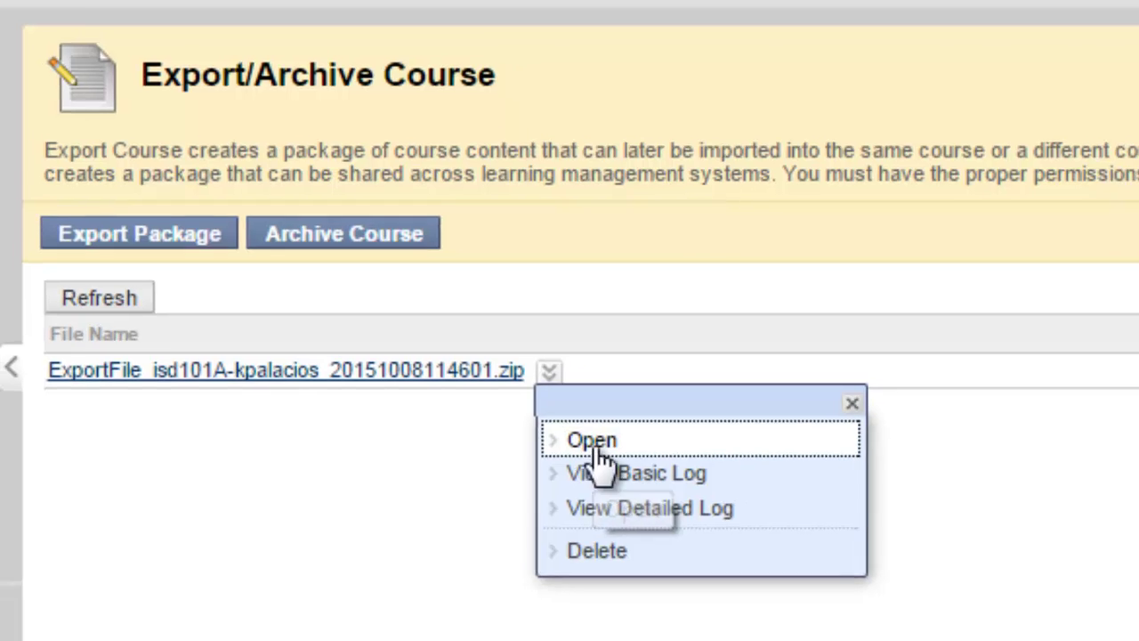
click(599, 450)
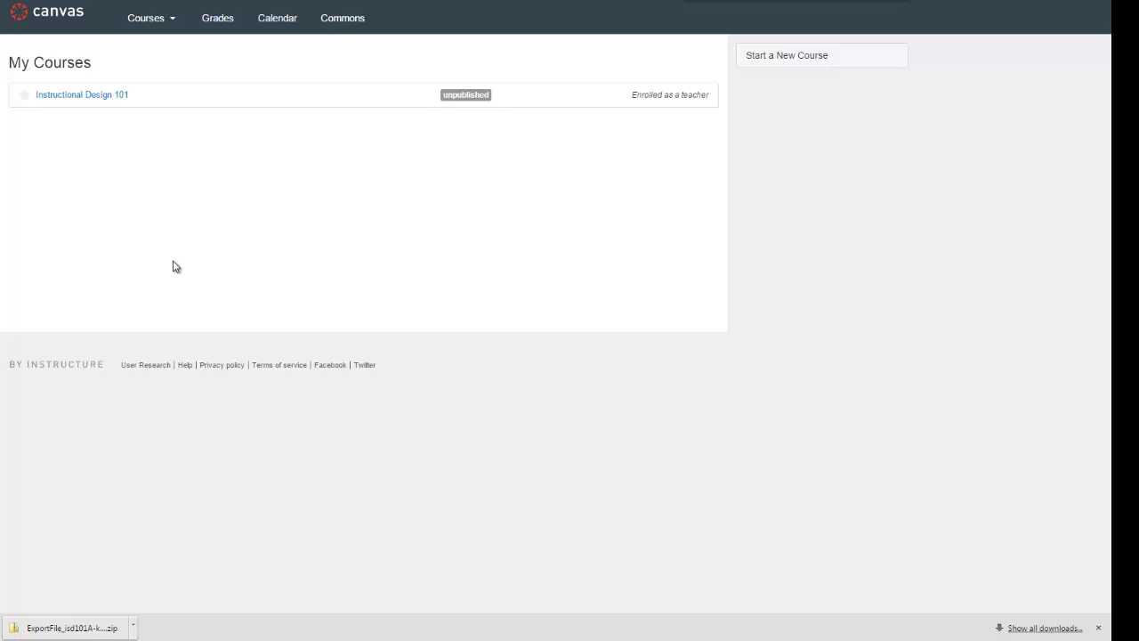
Go to Instructional Design 101's Settings and choose Import Content into this Course.
click(85, 96)
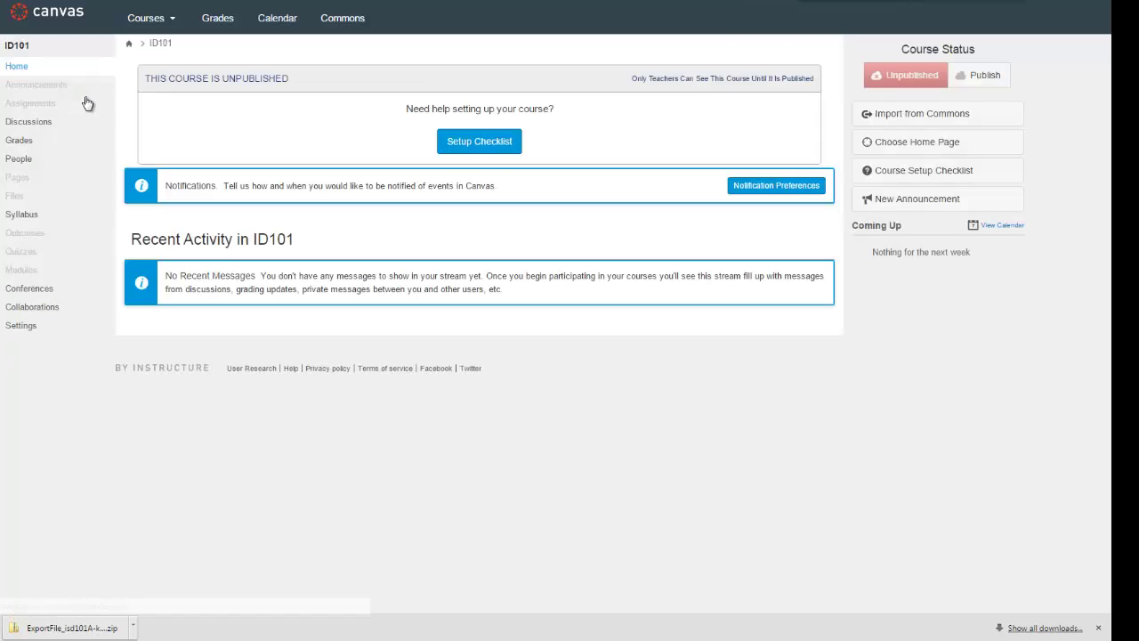
click(21, 326)
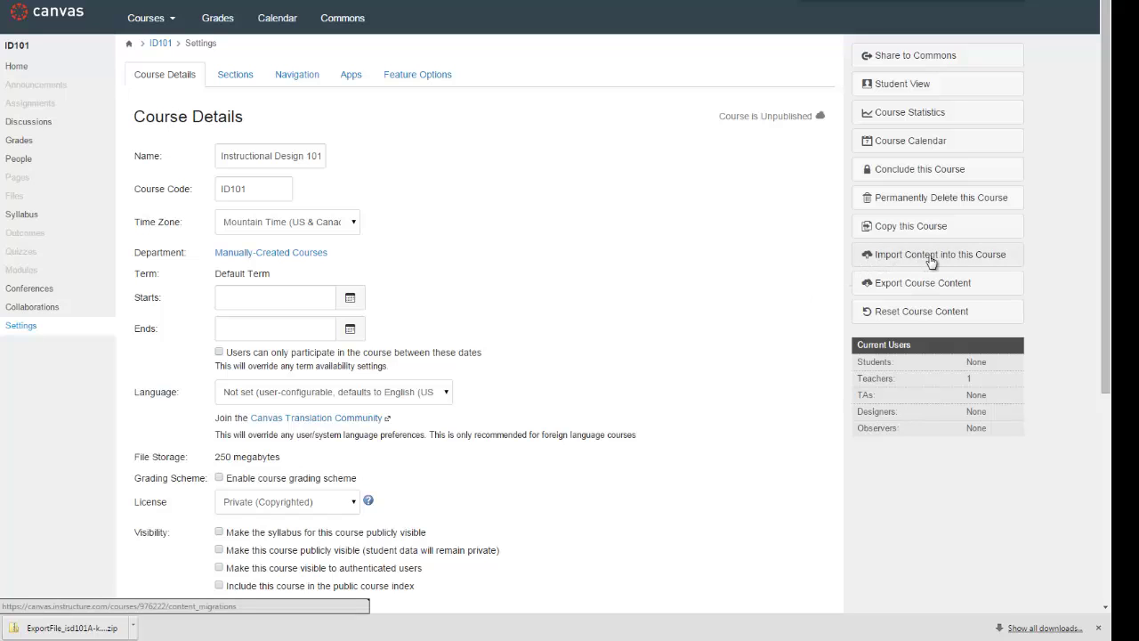
click(890, 258)
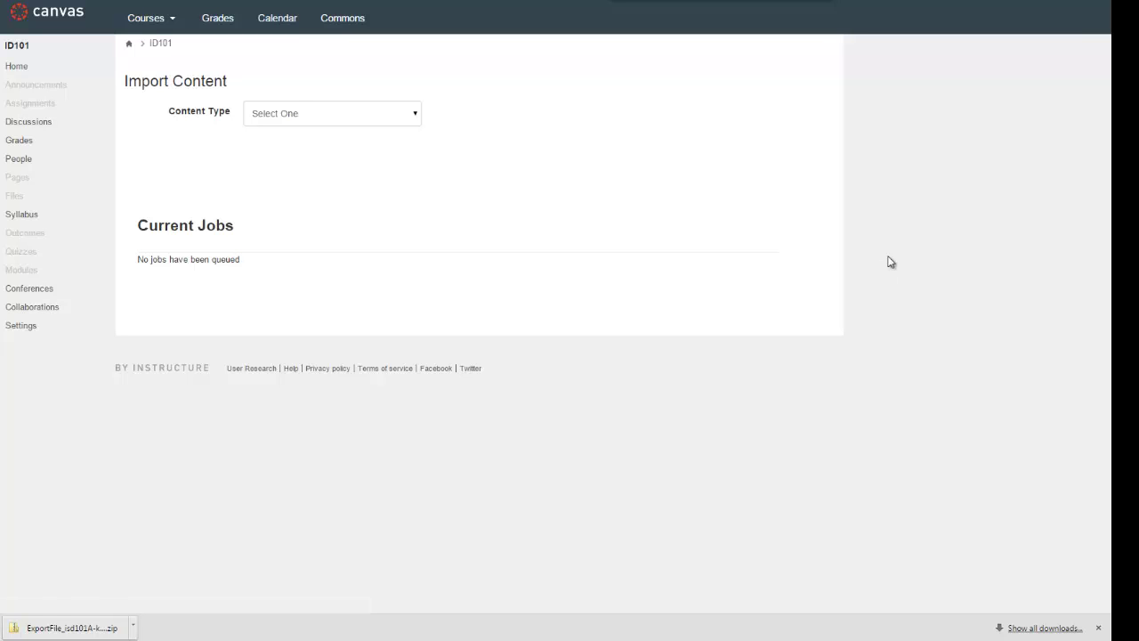
Set content type to Blackboard 6/7/8/9 export .zip file and attach the downloaded export zip.
click(271, 118)
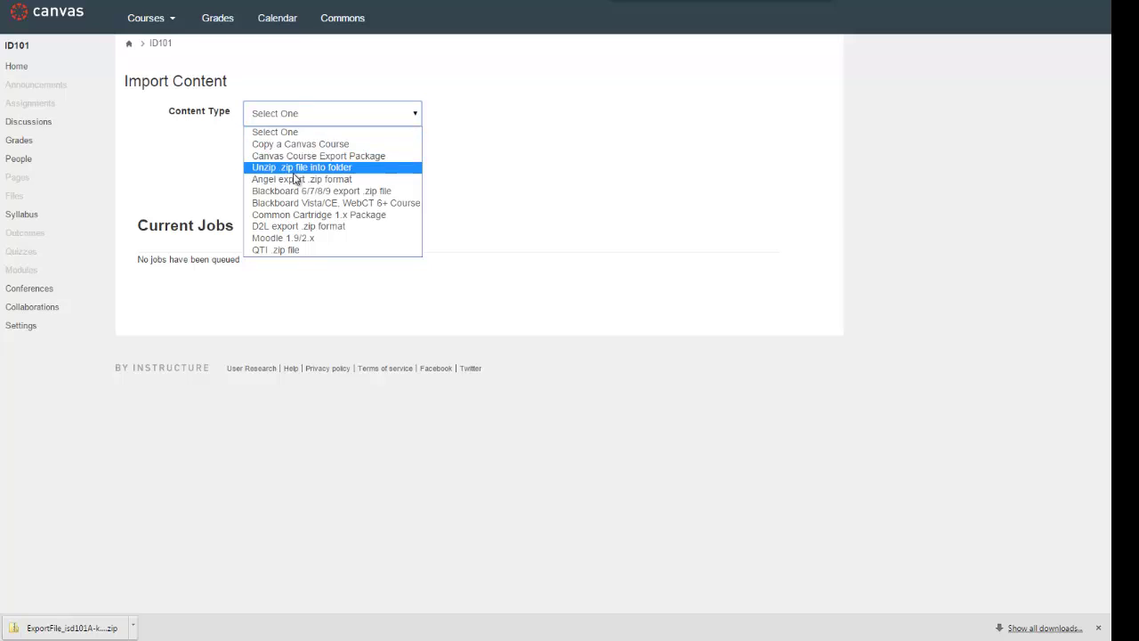
click(351, 196)
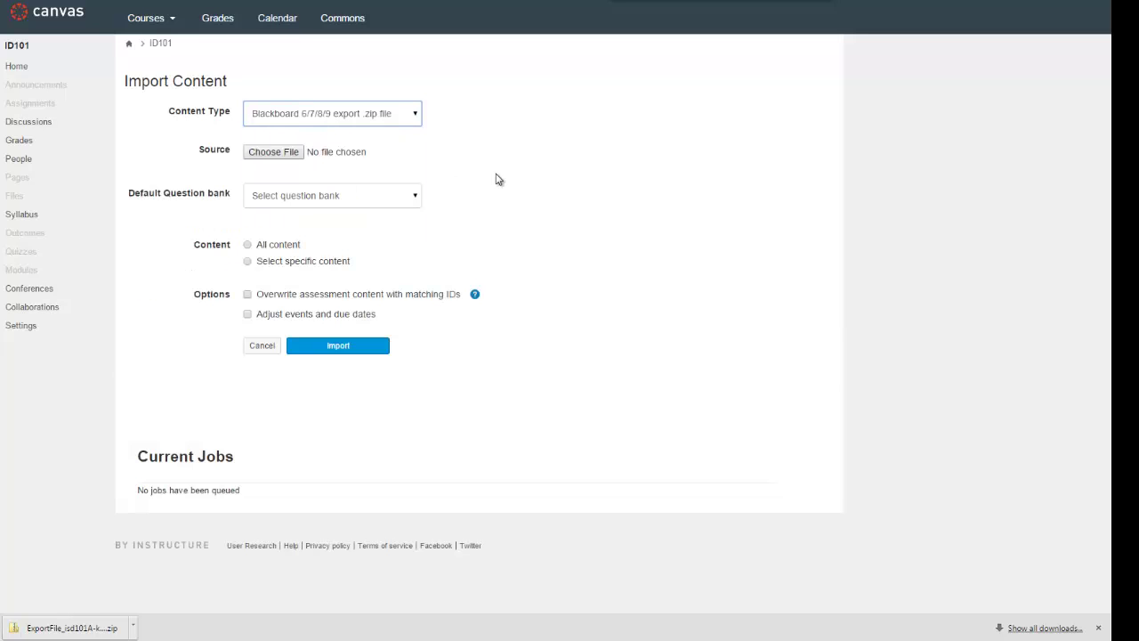
click(273, 153)
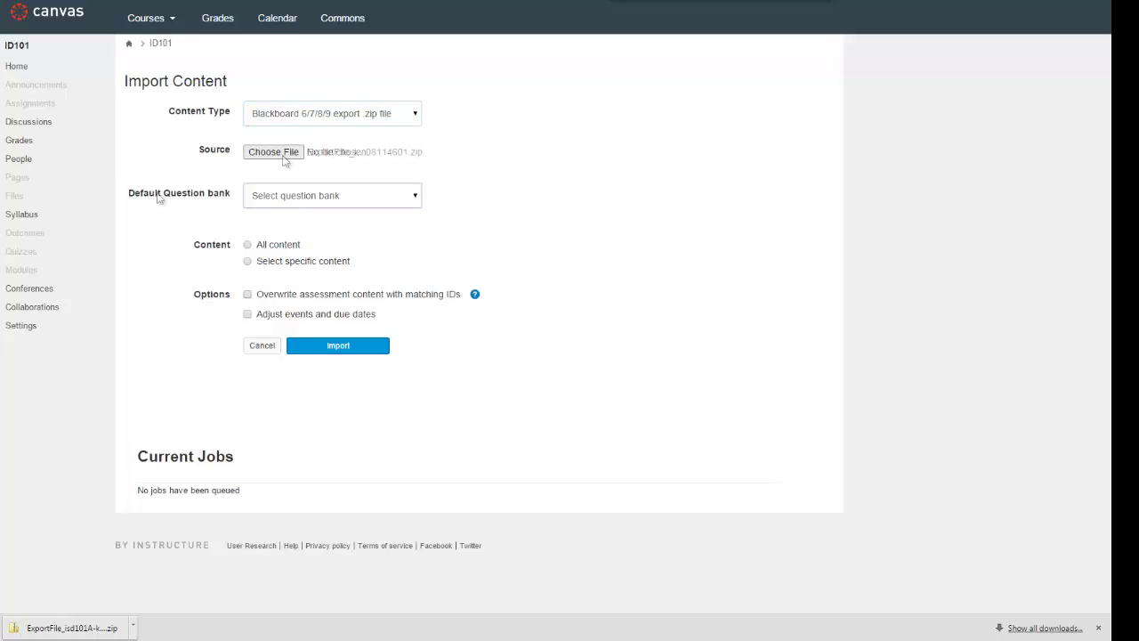
click(165, 198)
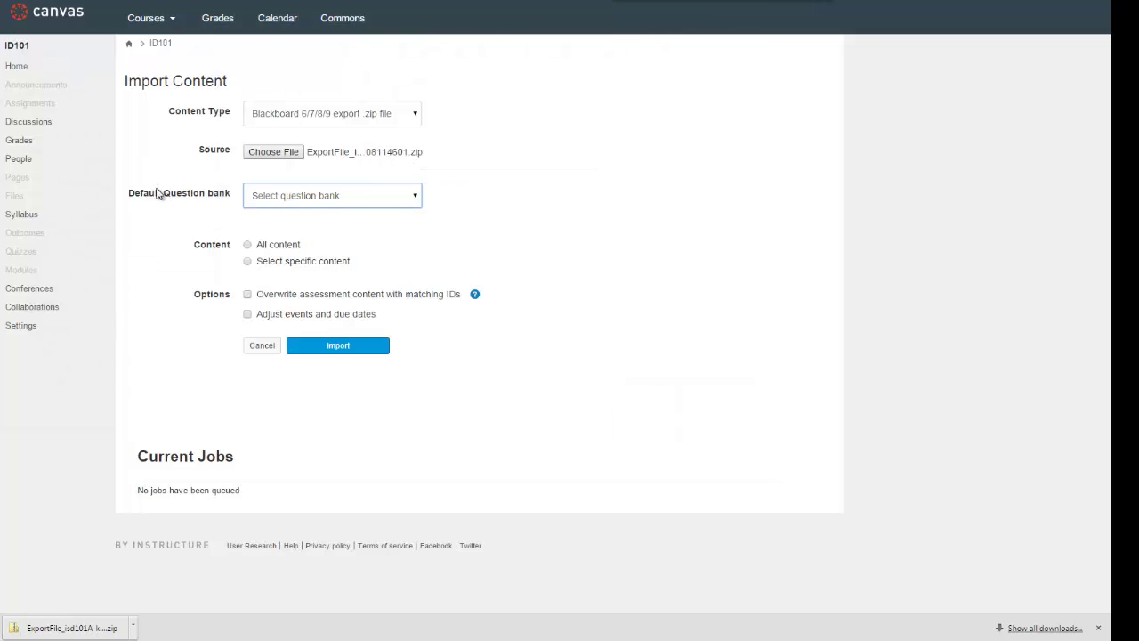
Create a new question bank 'from-blackboard', select All content, and leave date adjustment off.
click(281, 203)
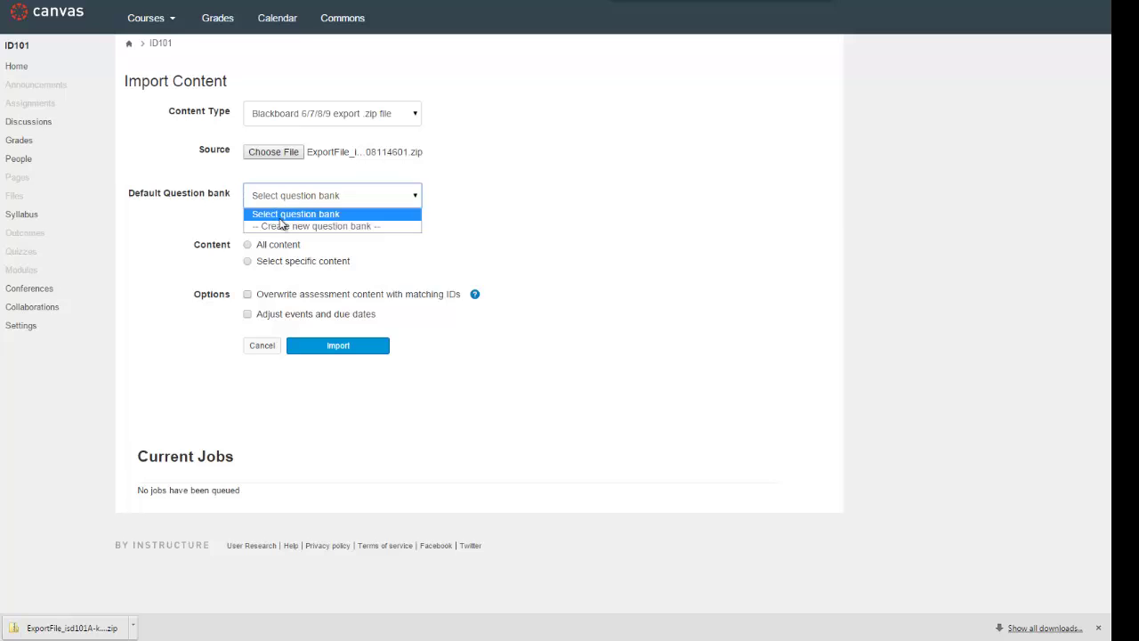
click(282, 228)
text(f)
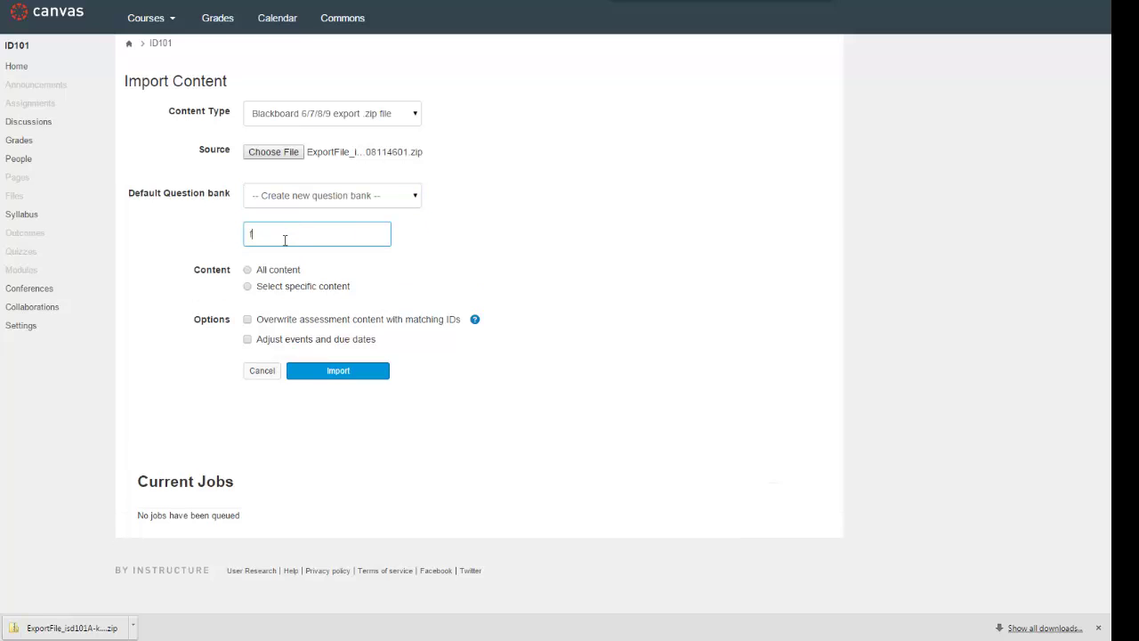
text(rom-blackboard)
click(249, 273)
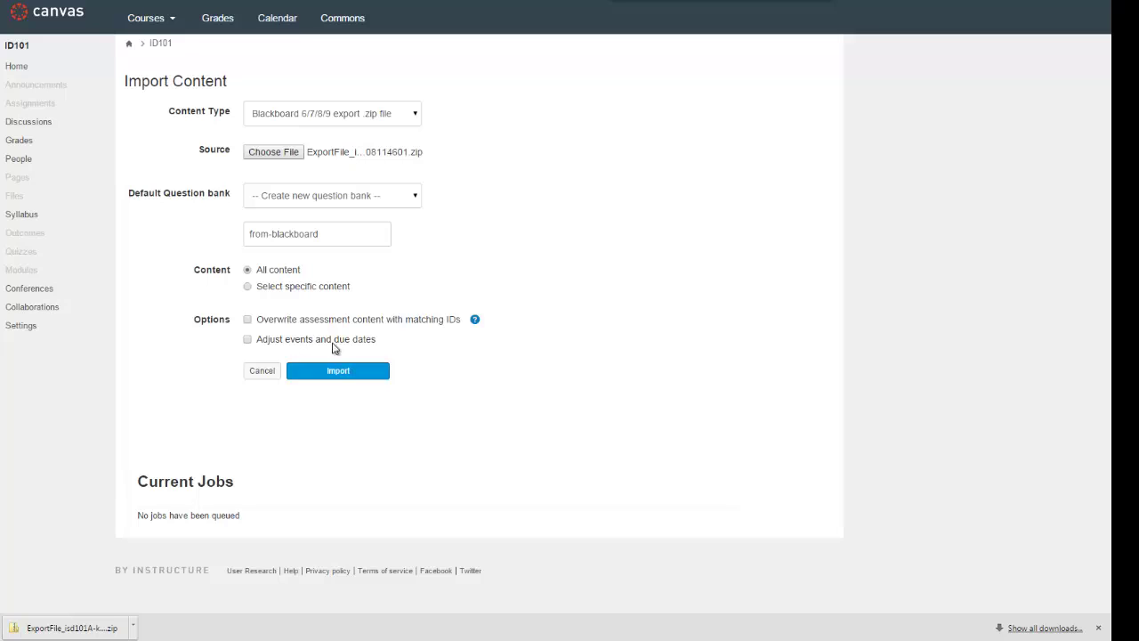
click(247, 341)
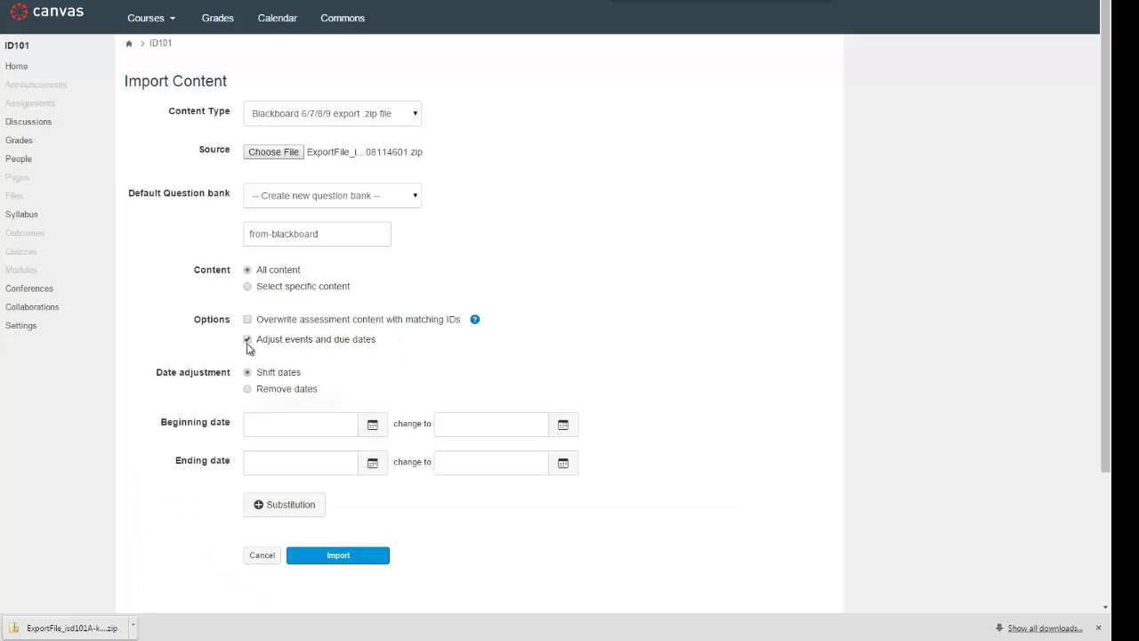
click(248, 341)
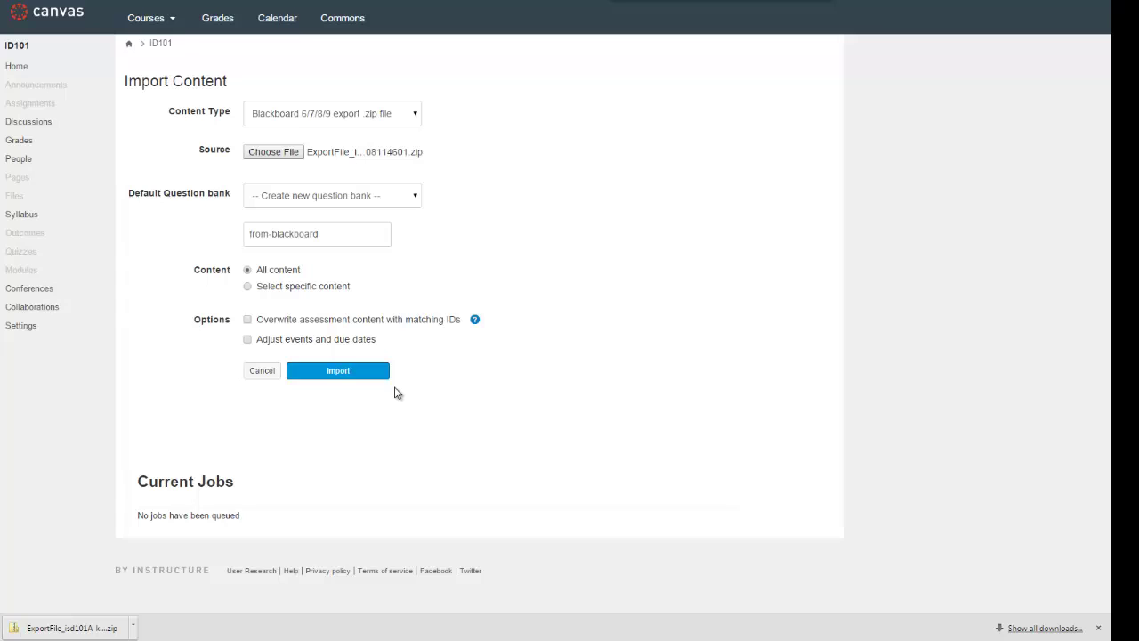
Run the import and wait until the job shows Completed under Current Jobs.
click(332, 375)
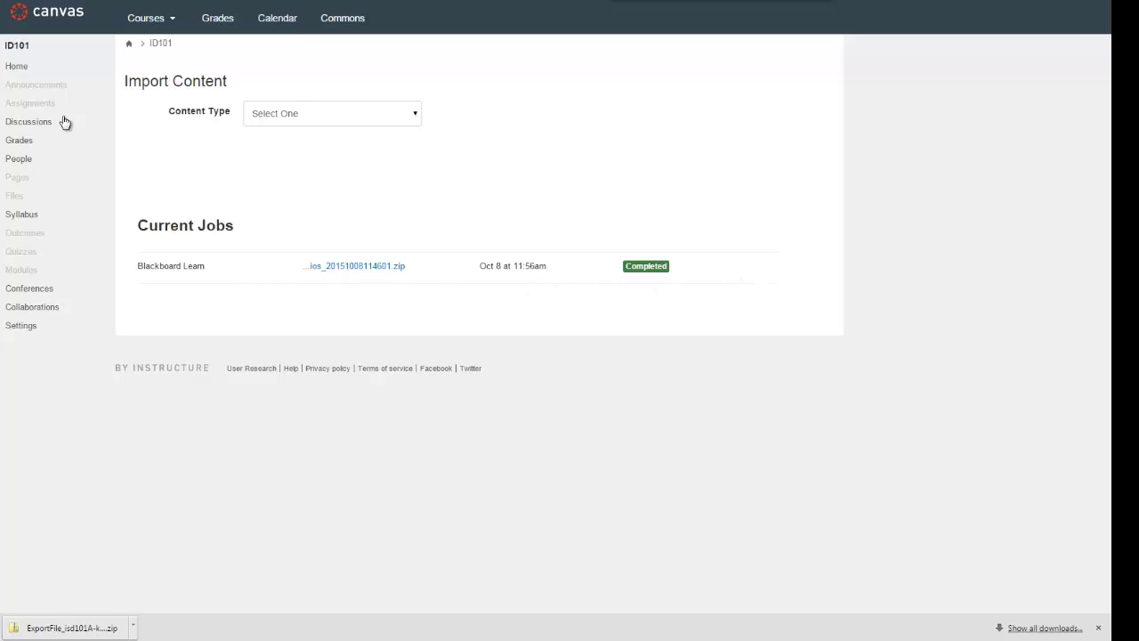
Check the imported Q&A Forum discussion and externalFiles folder, then return to the course Home.
click(18, 70)
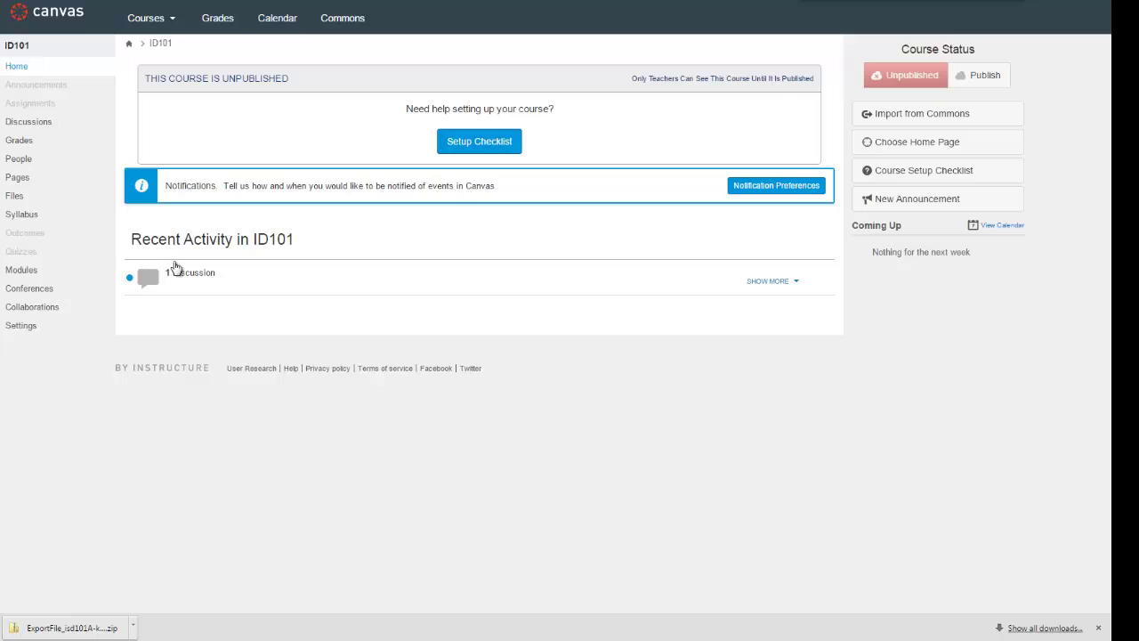
click(38, 124)
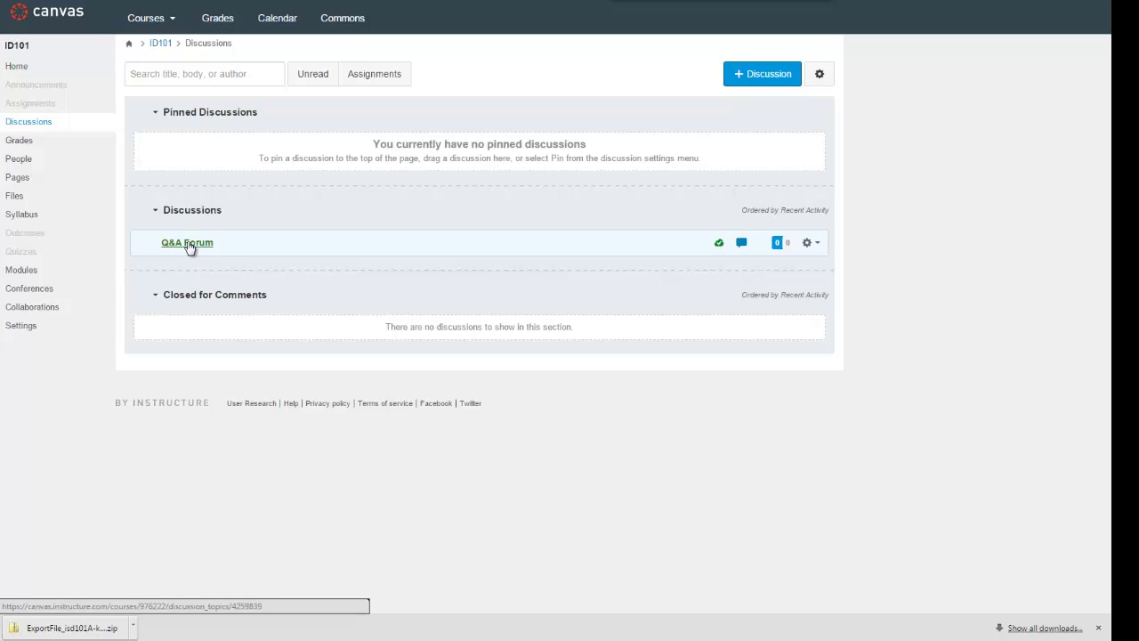
click(18, 199)
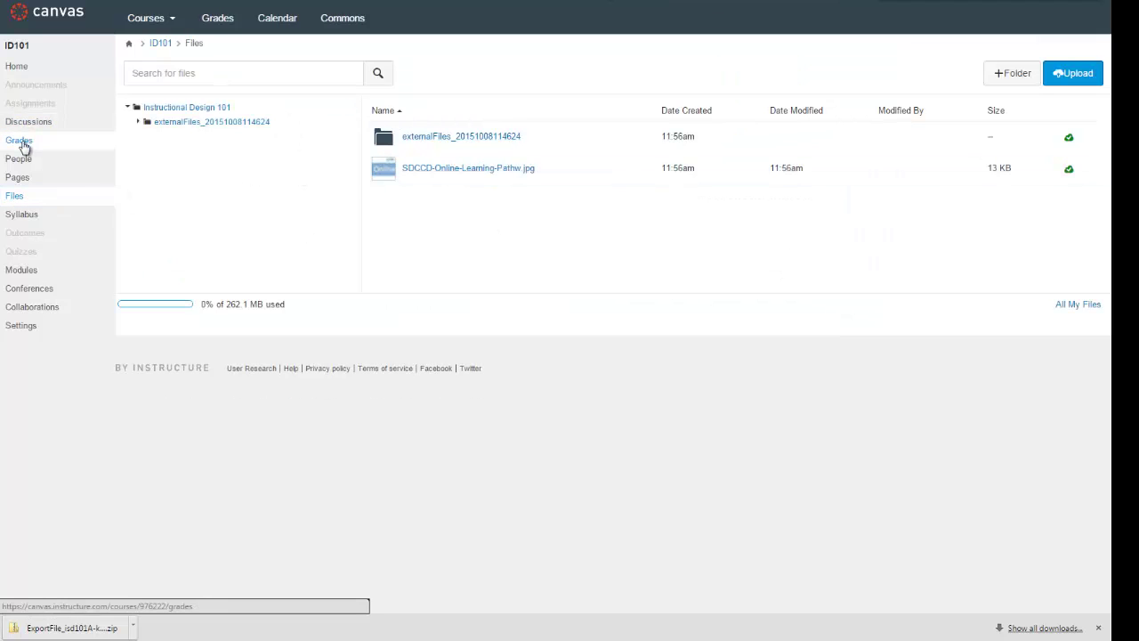
click(21, 68)
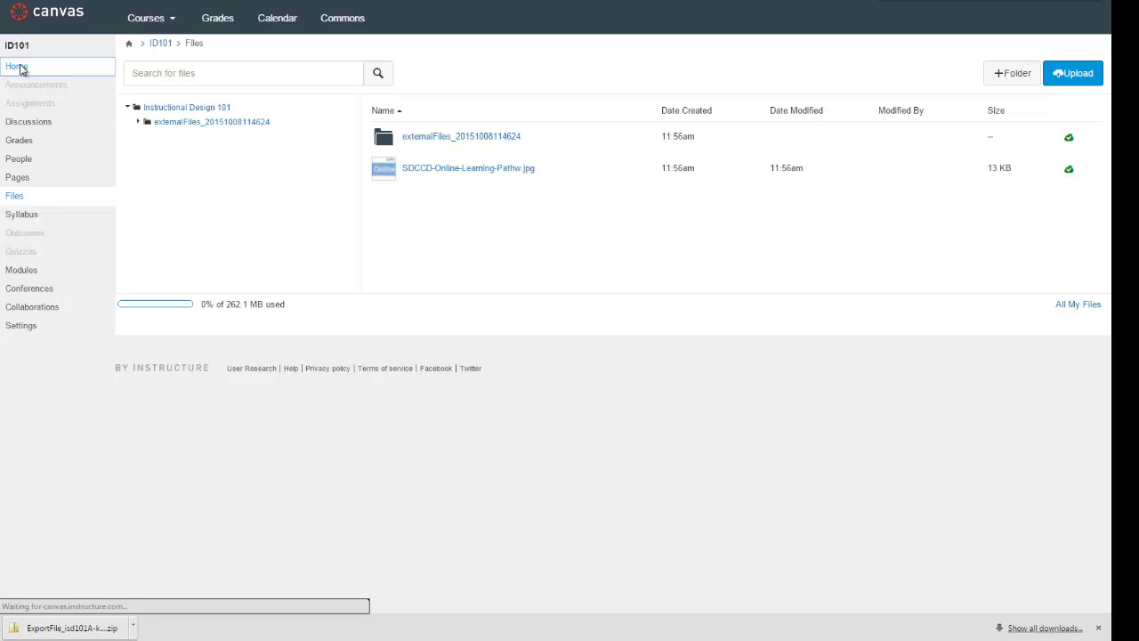